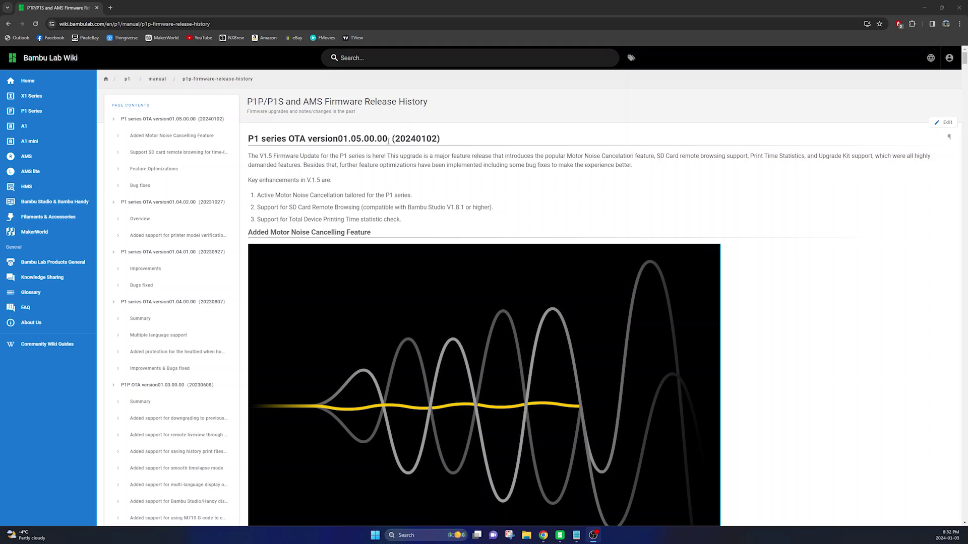
Bring the browser with the calibration notes forward and scroll through the instructions.
click(394, 140)
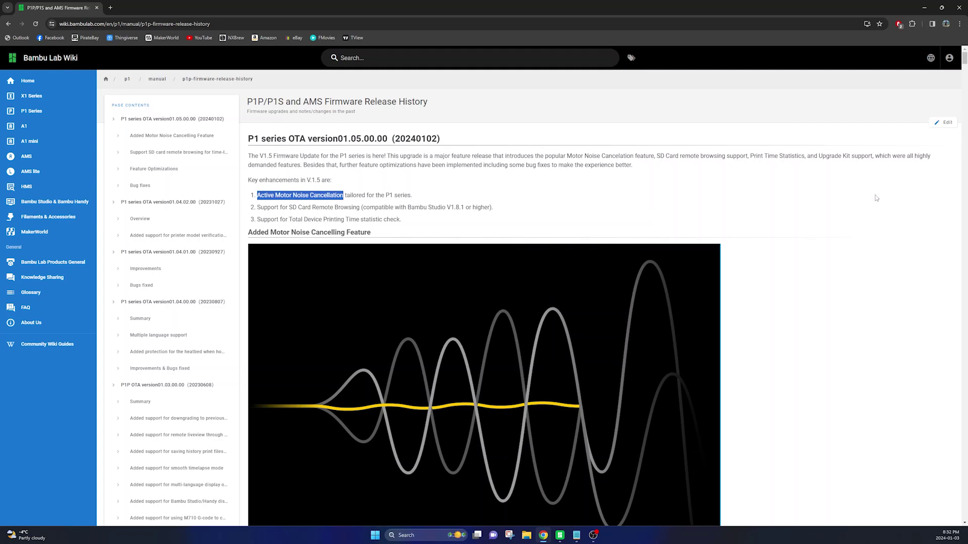
scroll(873, 198, down, 9)
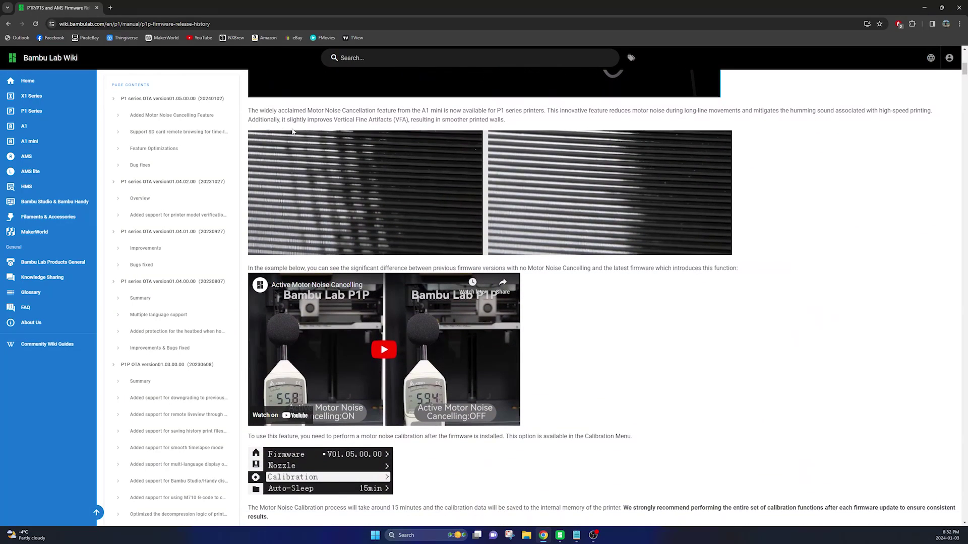
click(826, 128)
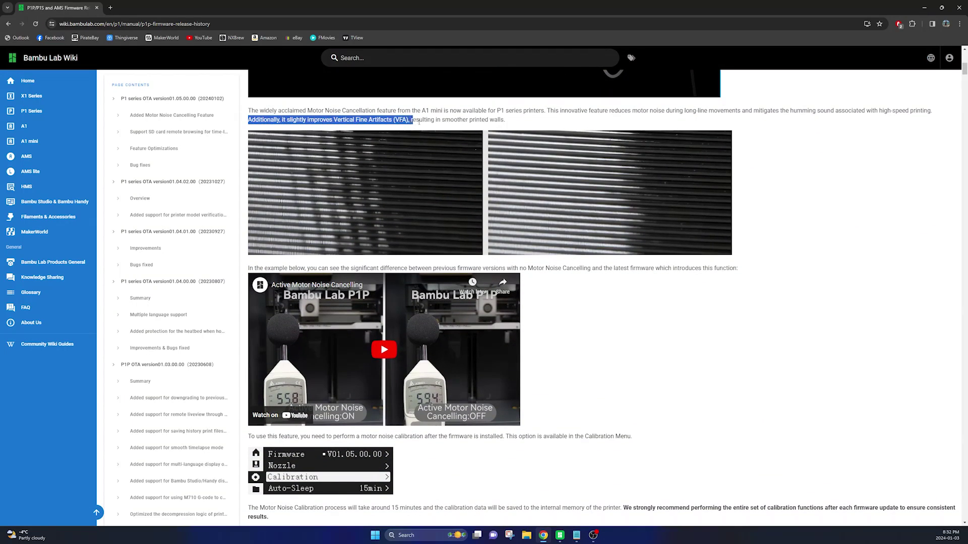
click(513, 121)
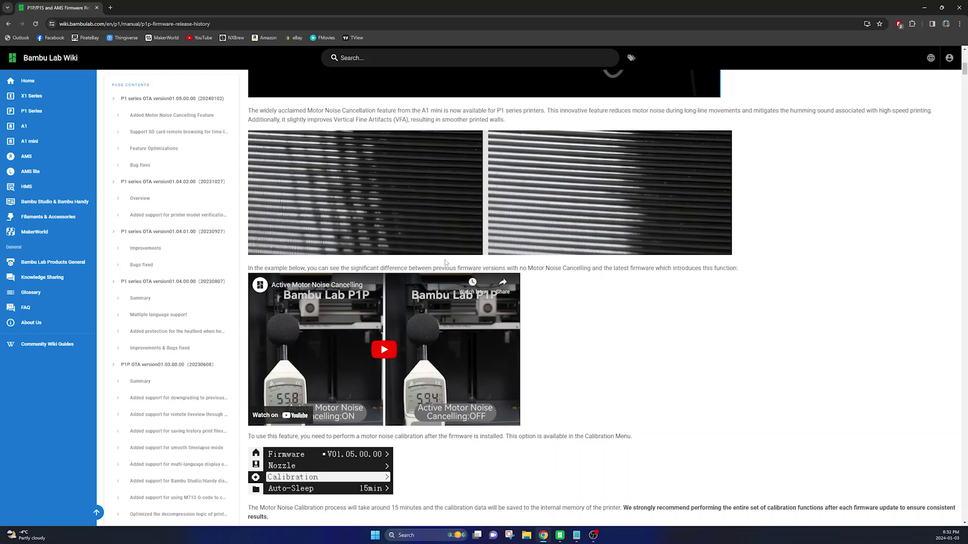
scroll(446, 262, down, 5)
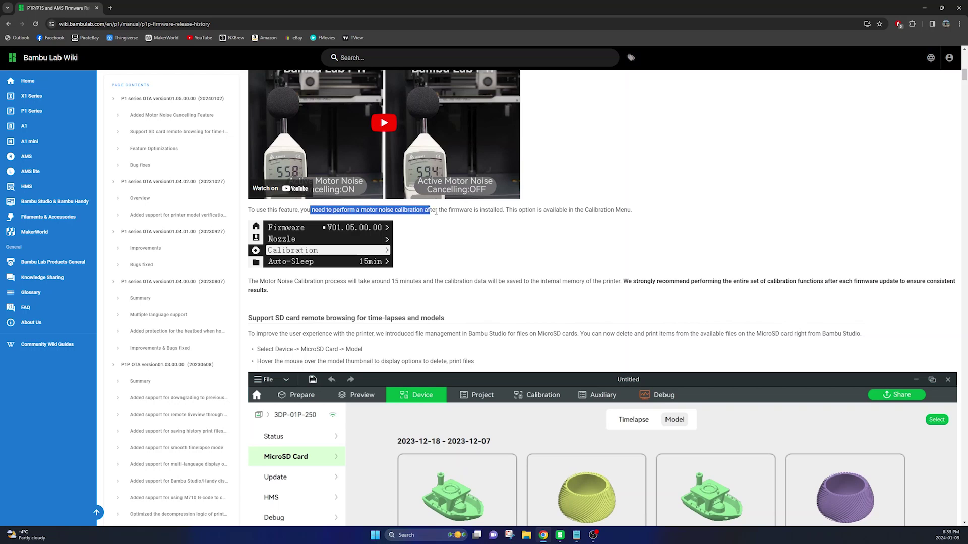
click(535, 297)
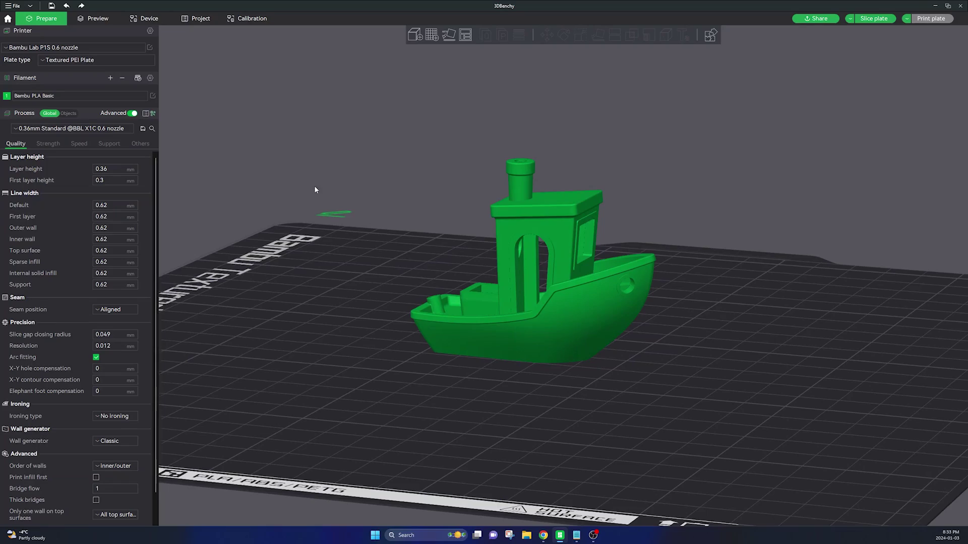
Start a manual flow dynamics calibration: 0.6 mm nozzle, Textured PEI Plate, k 0.01–0.03, step 0.001.
click(252, 19)
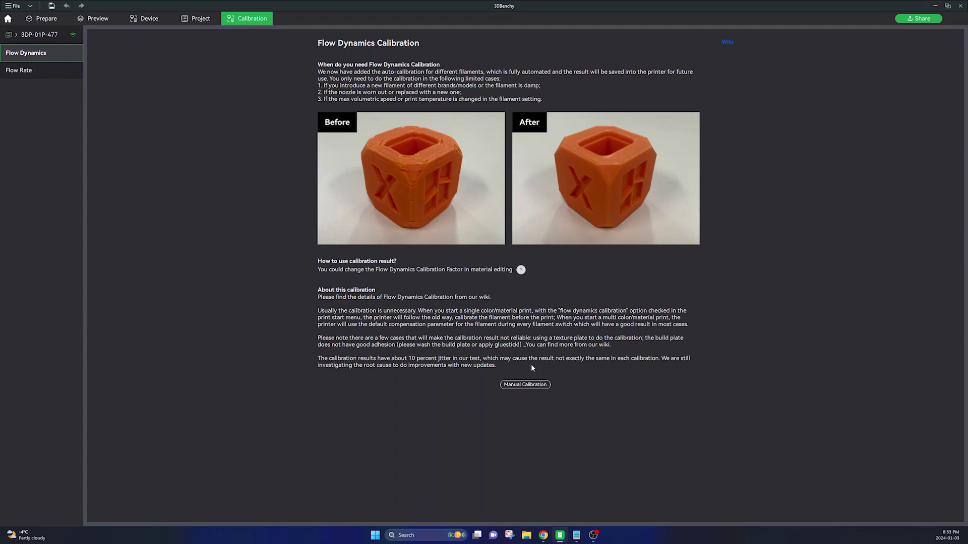
click(534, 385)
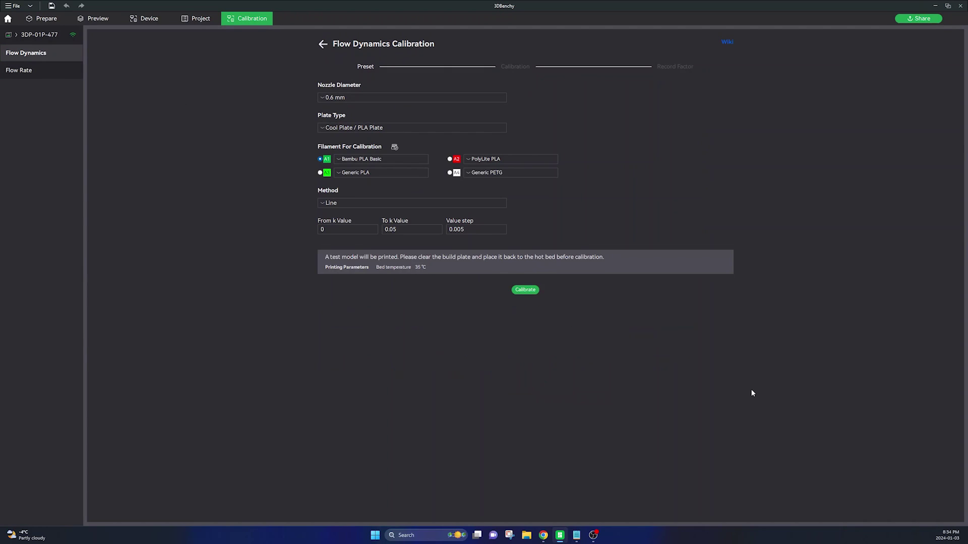
click(358, 97)
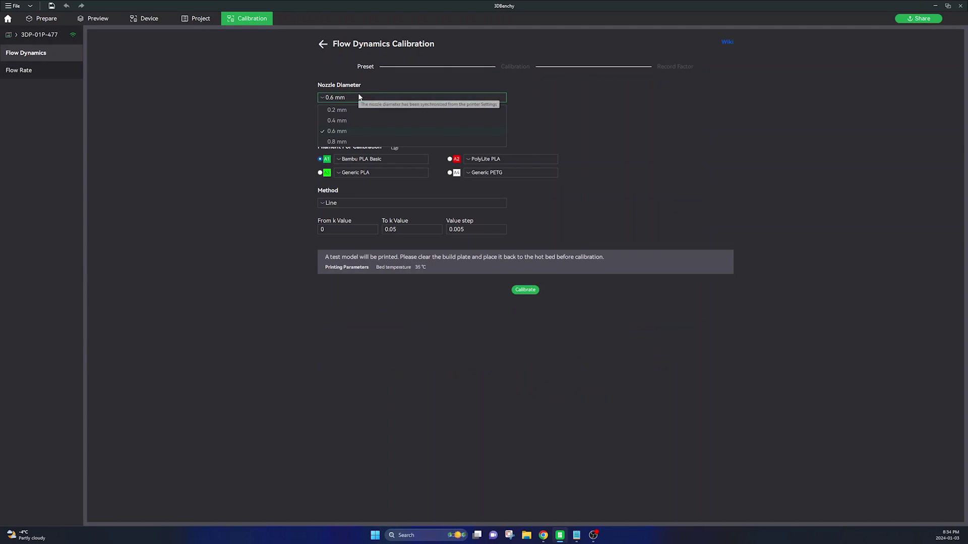
click(351, 132)
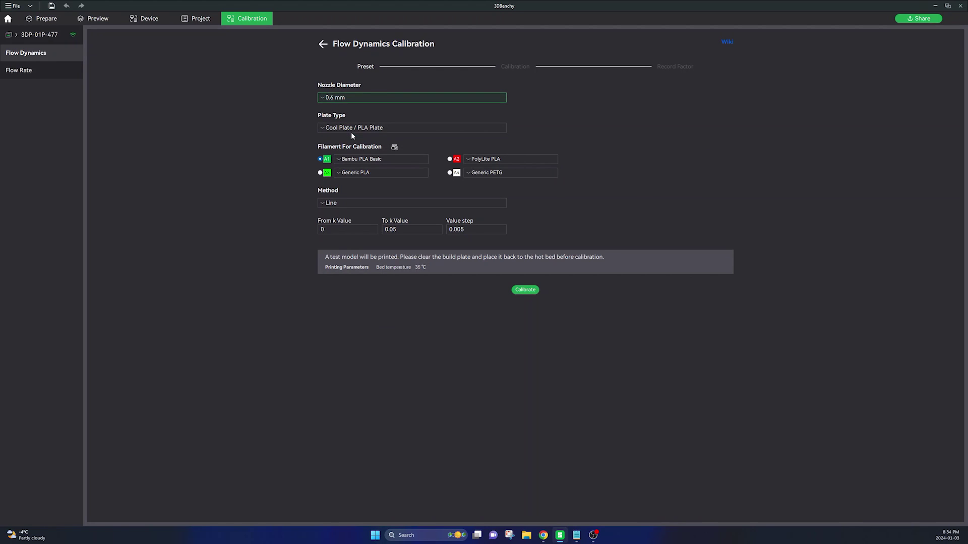
click(393, 129)
click(397, 173)
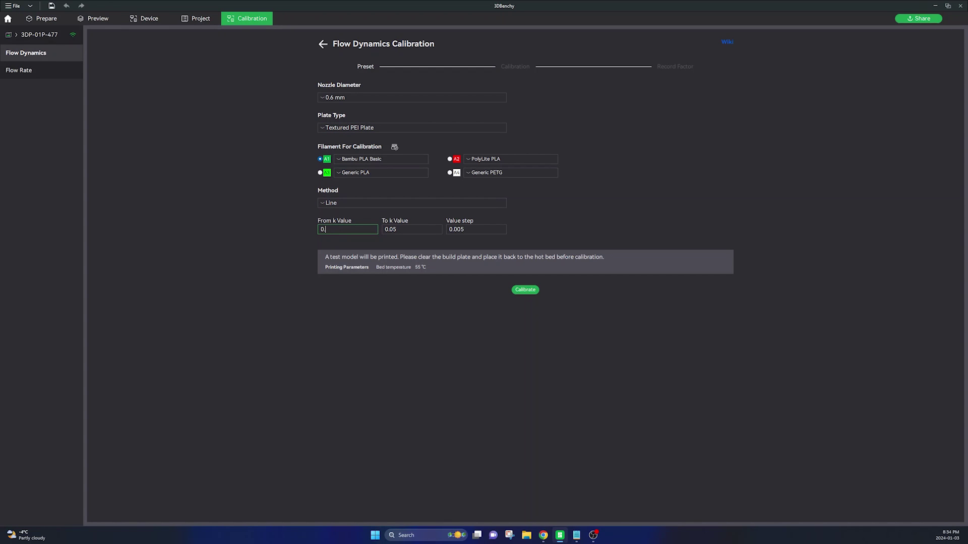
text(.0)
text(1)
click(528, 290)
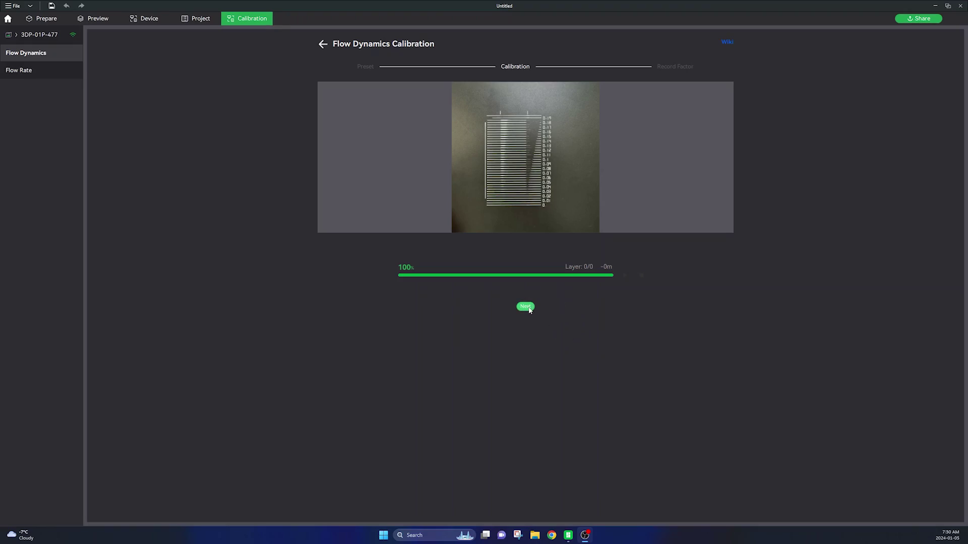
Once the calibration pattern reaches 100%, advance to the Record Factor step.
click(526, 307)
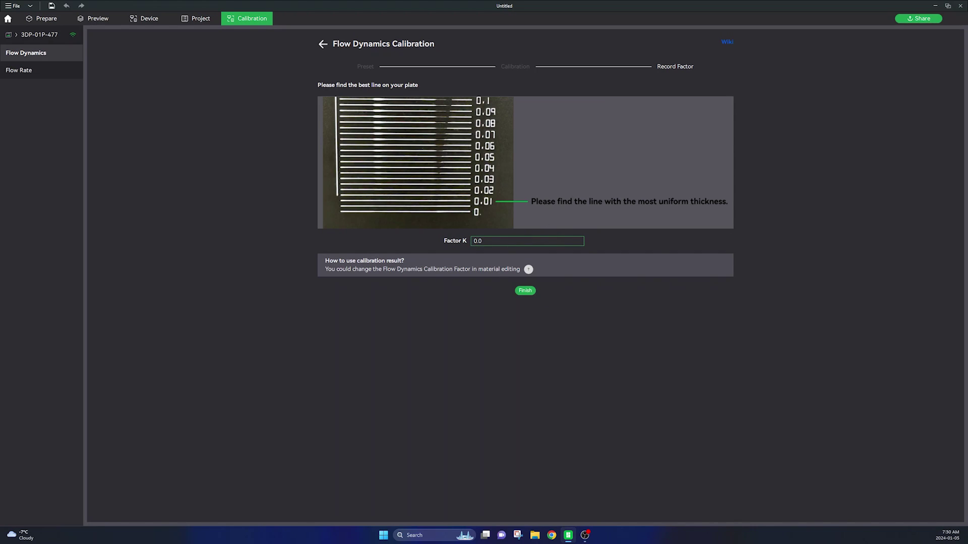
Save Factor K 0.019 to the printer and check the PLA slot on the Device page.
click(525, 291)
click(564, 276)
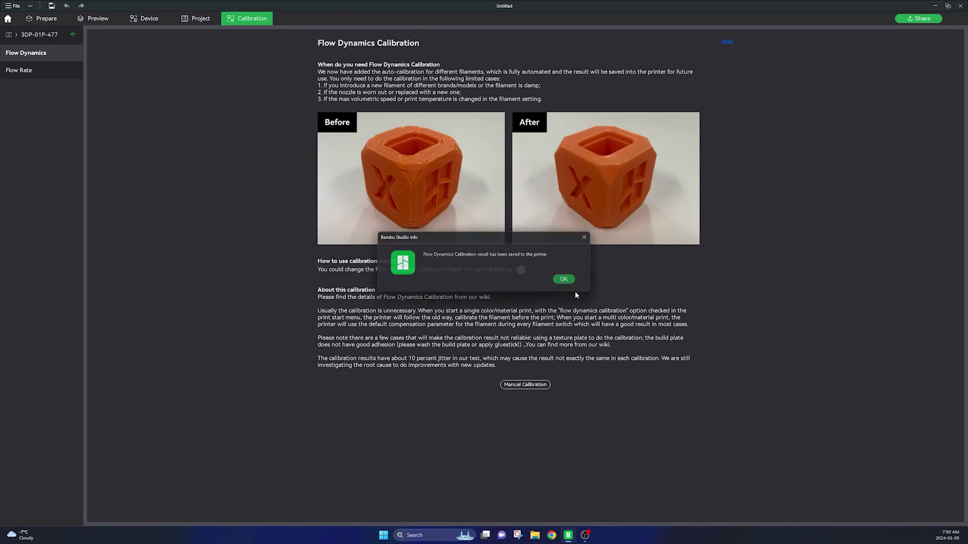
click(149, 18)
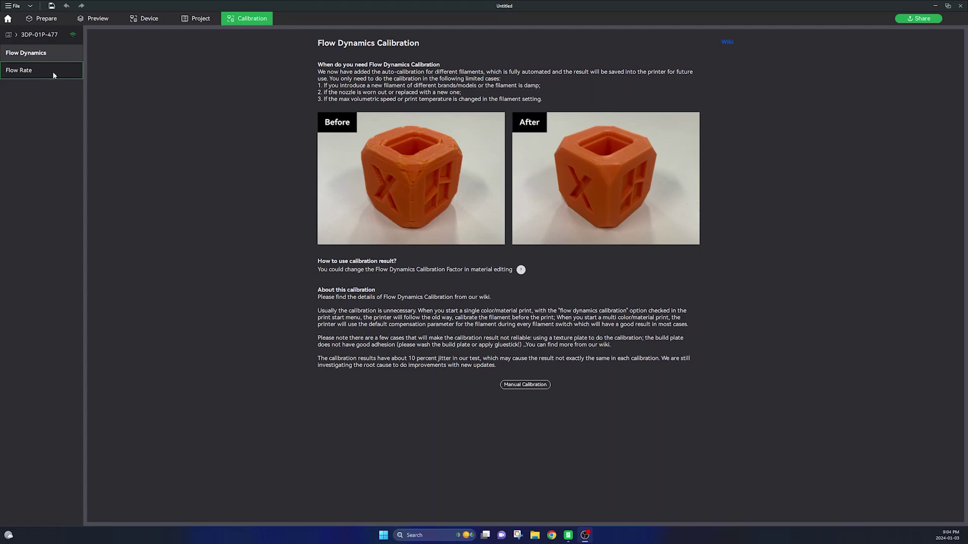
Run the manual Flow Rate calibration on the Textured PEI Plate and advance once Calibration1 finishes.
click(50, 74)
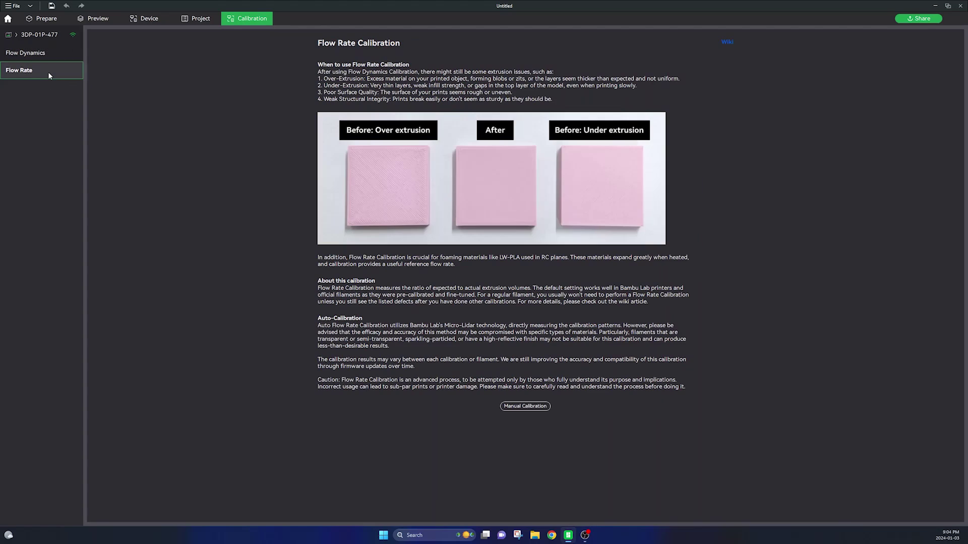
click(525, 406)
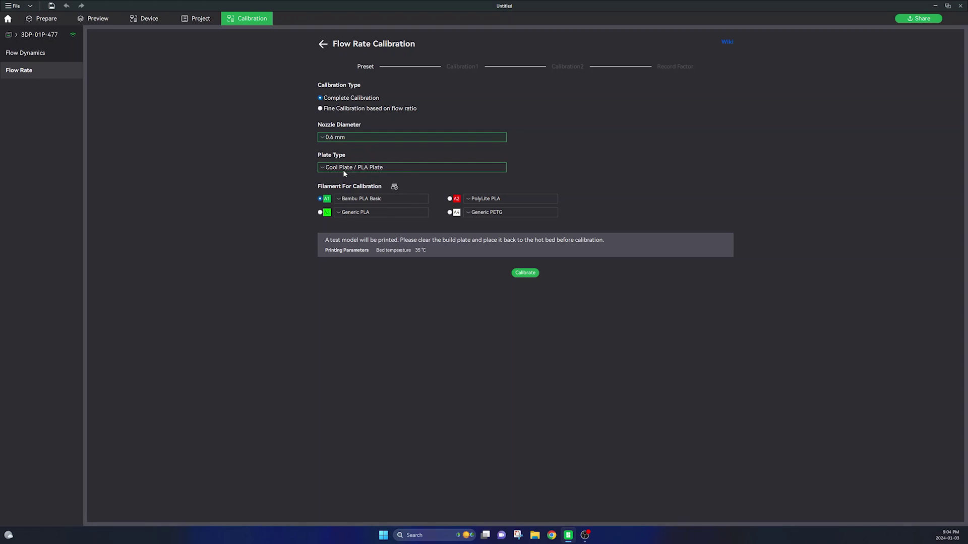
click(398, 168)
click(388, 212)
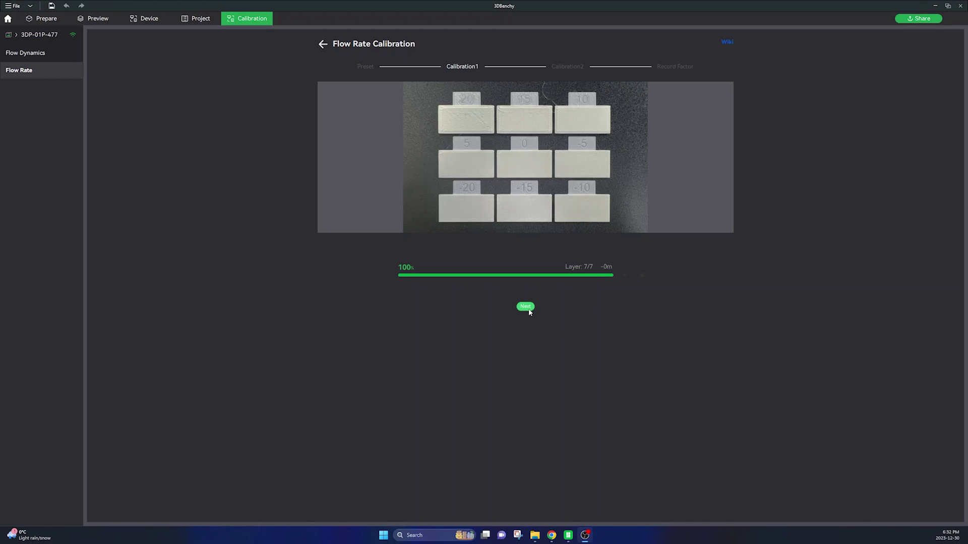
click(528, 308)
Pick block 0 (flow ratio 0.98) as smoothest and save the Bambu PLA Basic Flow Rate Calibrated preset.
click(336, 249)
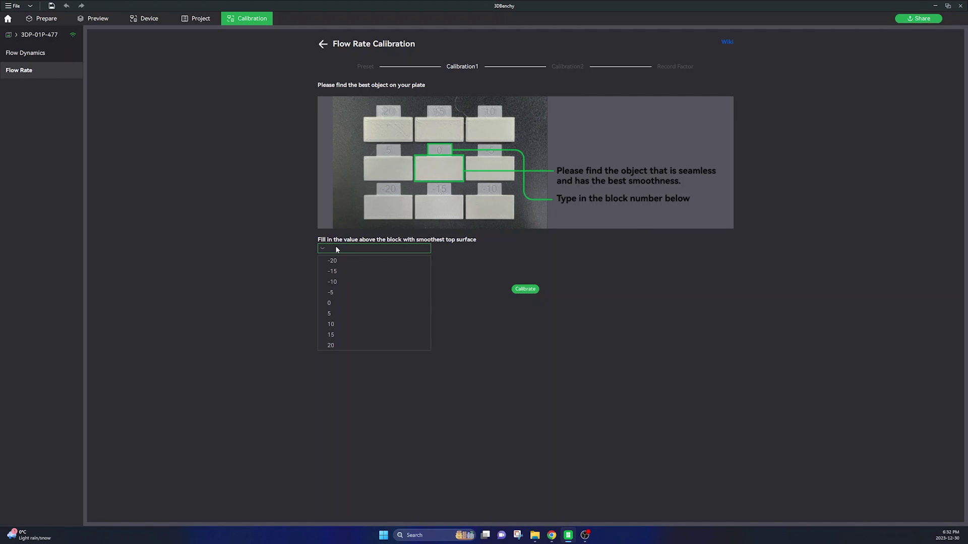
click(330, 304)
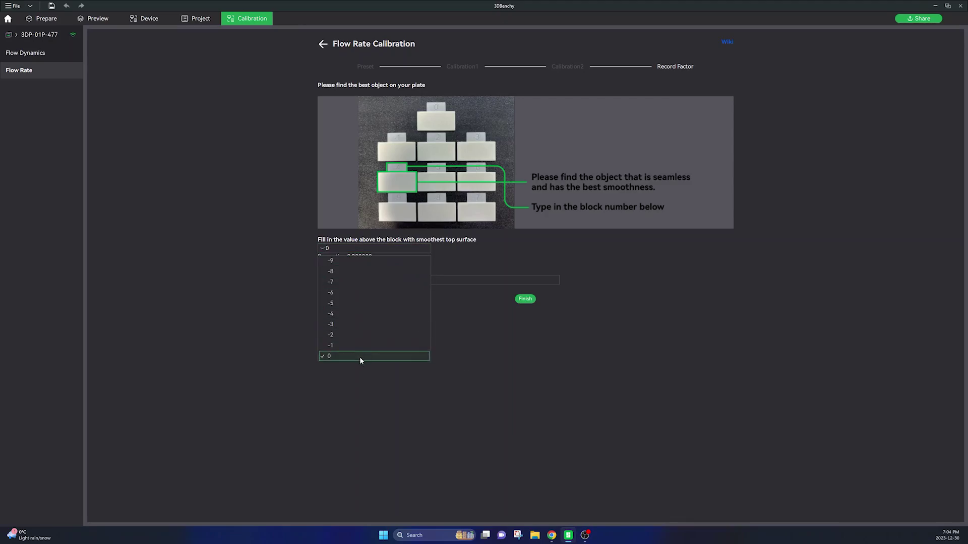
click(358, 356)
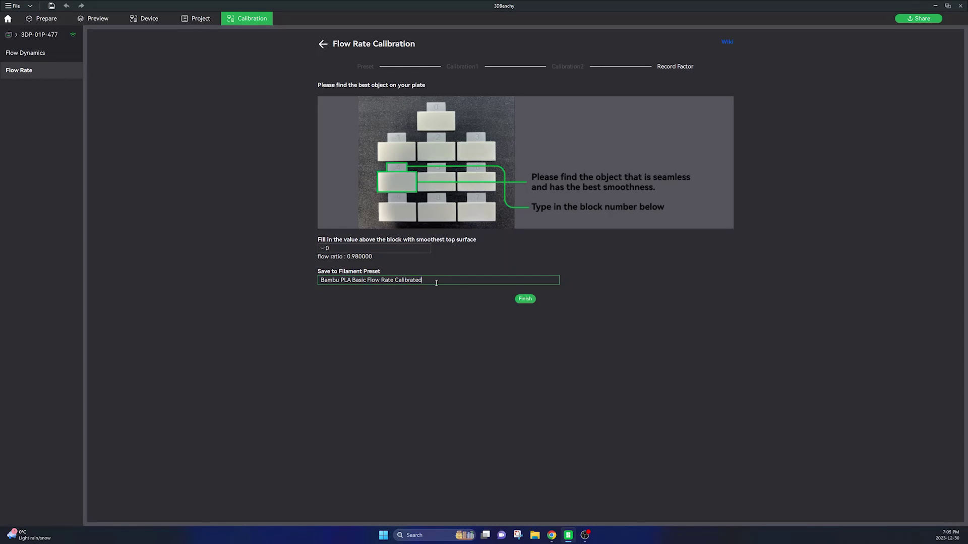
click(525, 299)
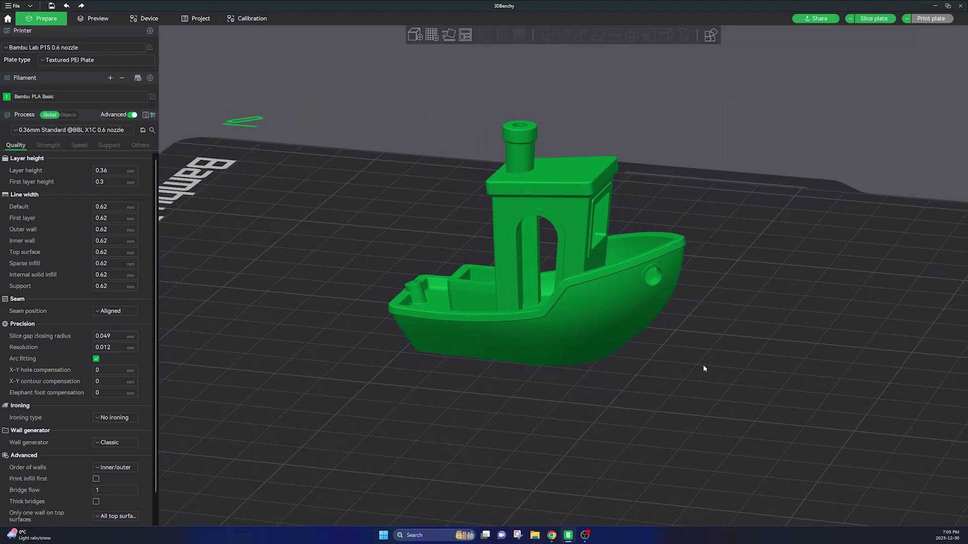
click(66, 48)
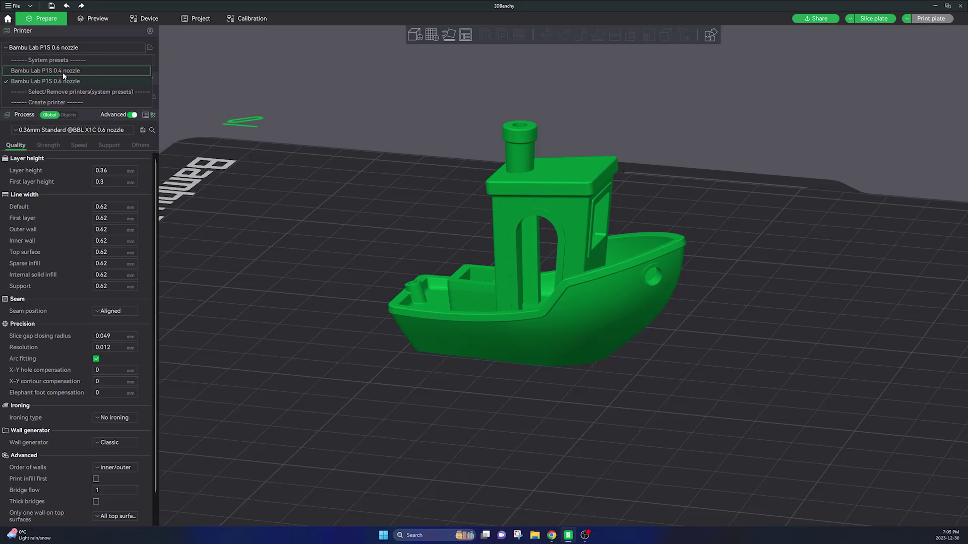
click(98, 81)
click(95, 60)
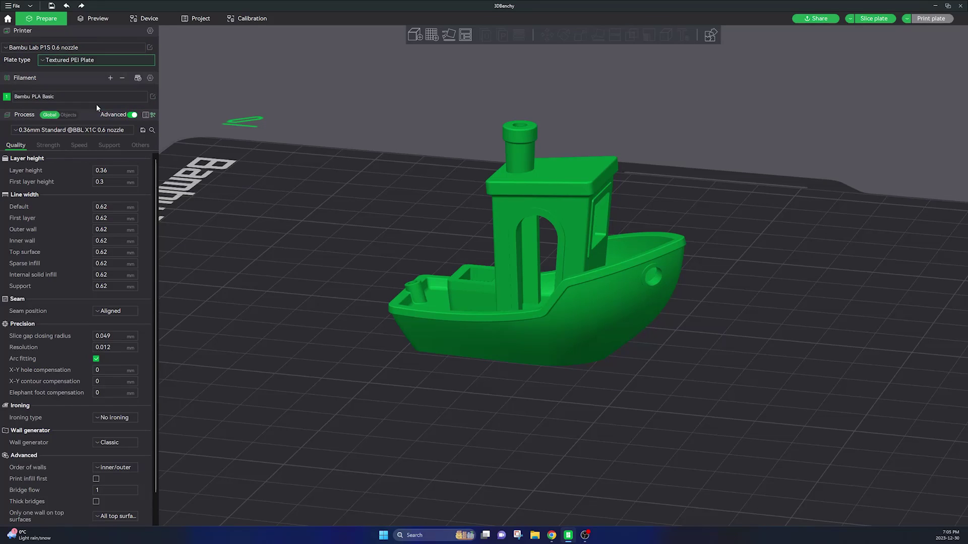
click(50, 97)
click(81, 121)
click(58, 130)
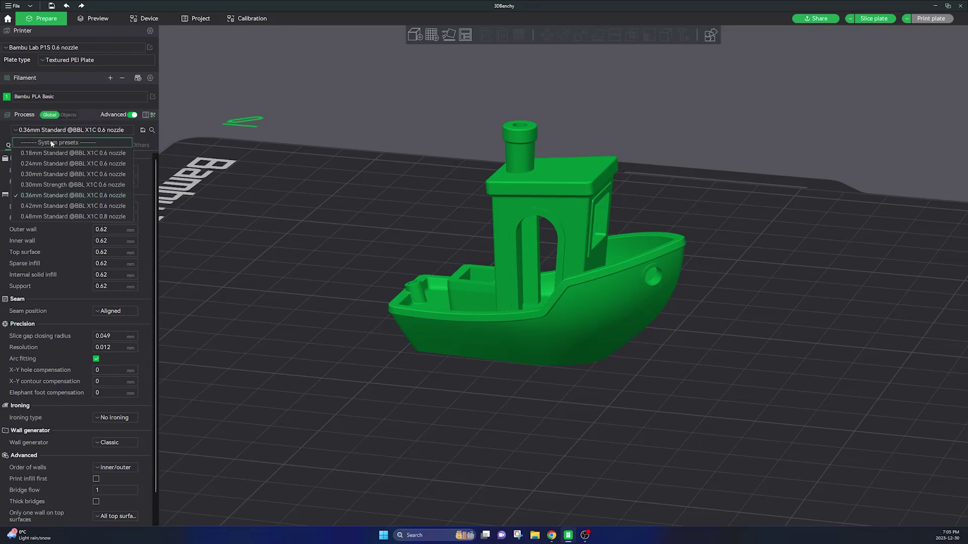
click(109, 198)
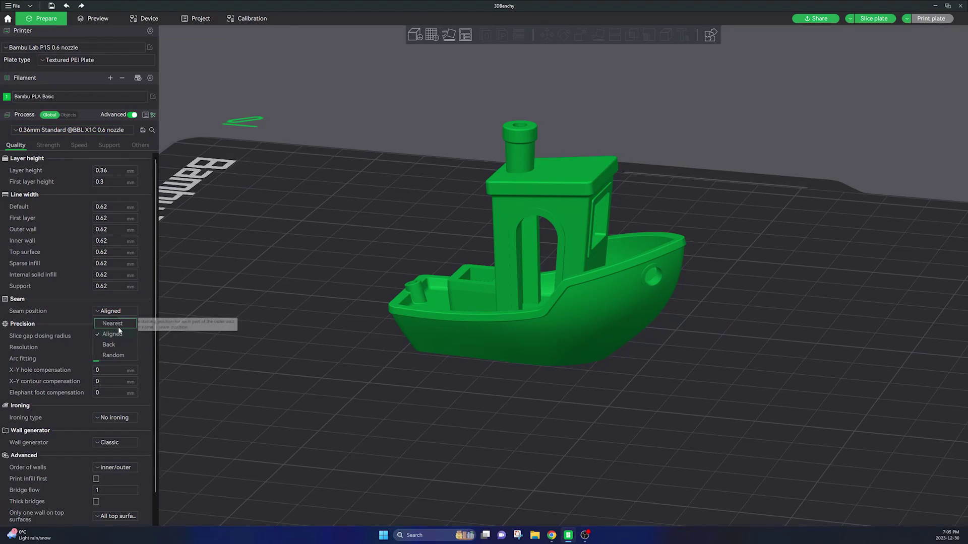
click(89, 21)
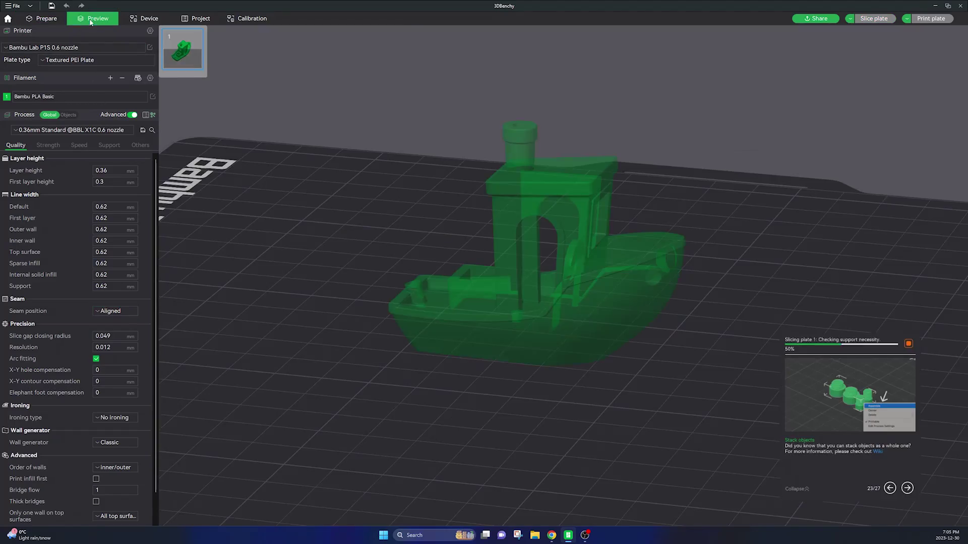
drag(427, 369, 612, 305)
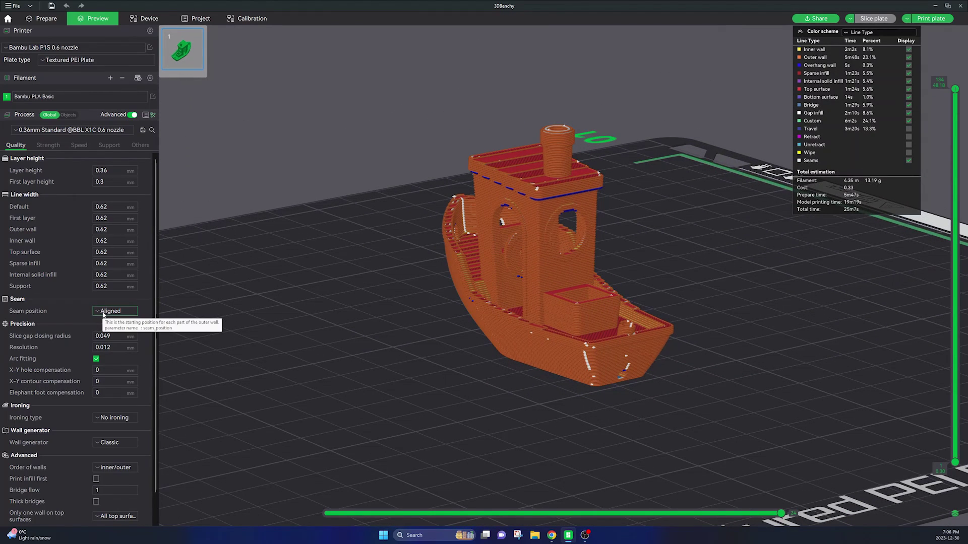
click(109, 343)
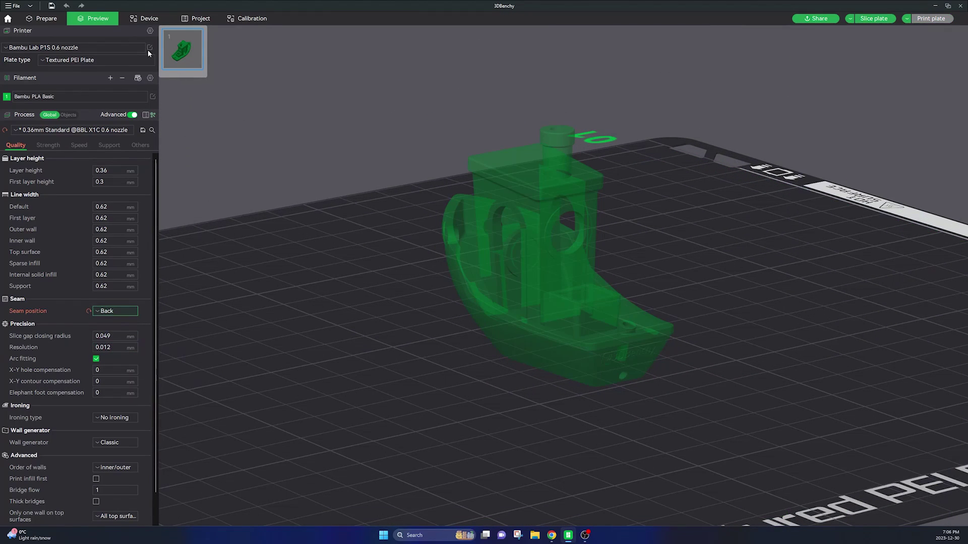
click(89, 20)
drag(463, 310, 423, 348)
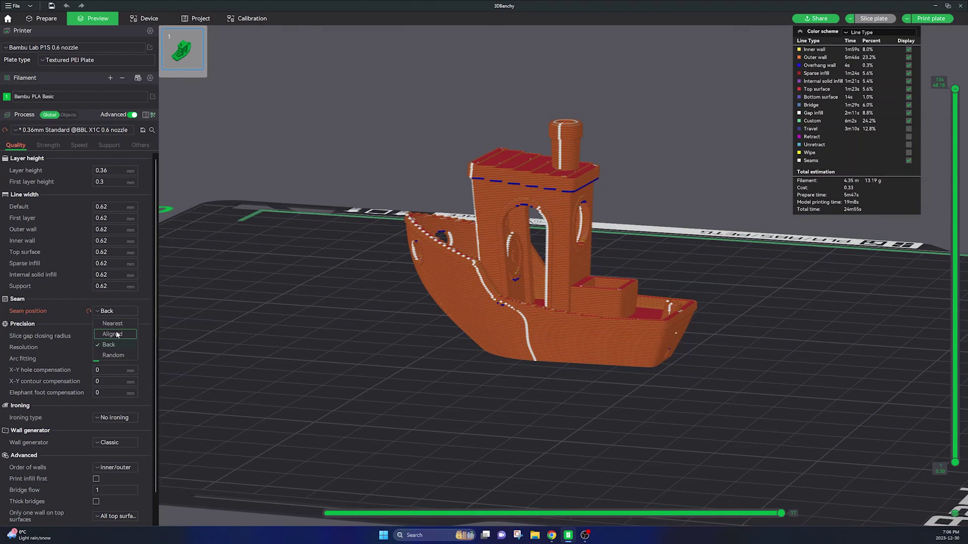
click(114, 334)
click(47, 18)
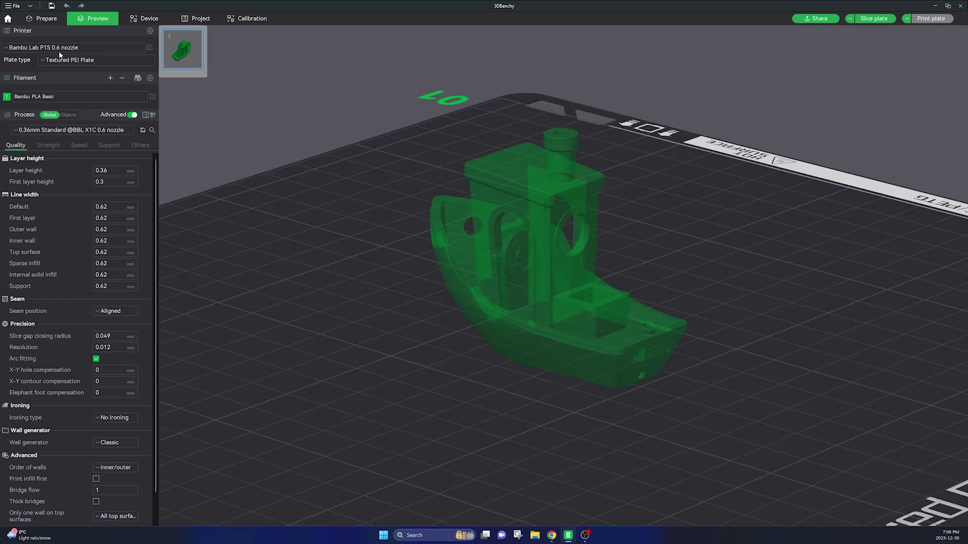
click(87, 20)
Lower the outer wall speed to 60 mm/s.
drag(554, 418, 598, 424)
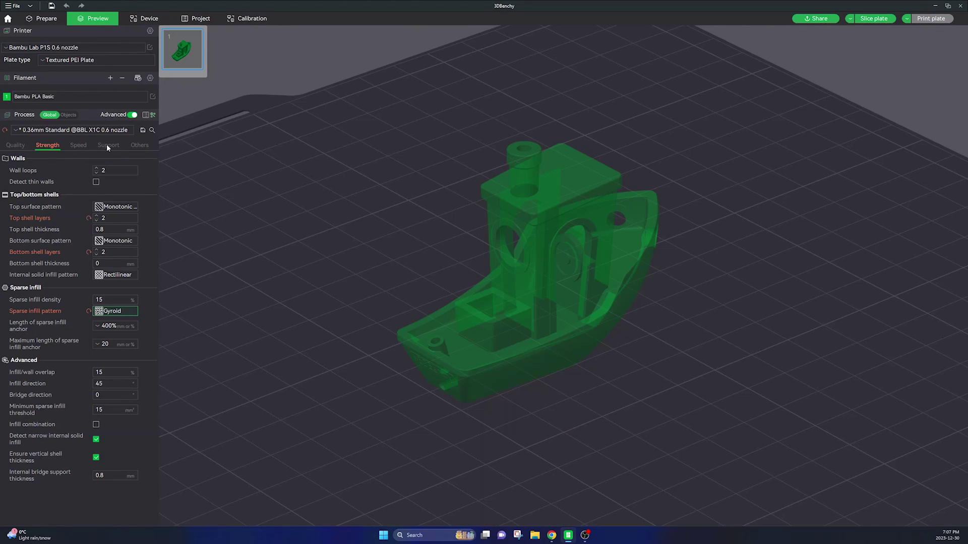
click(78, 146)
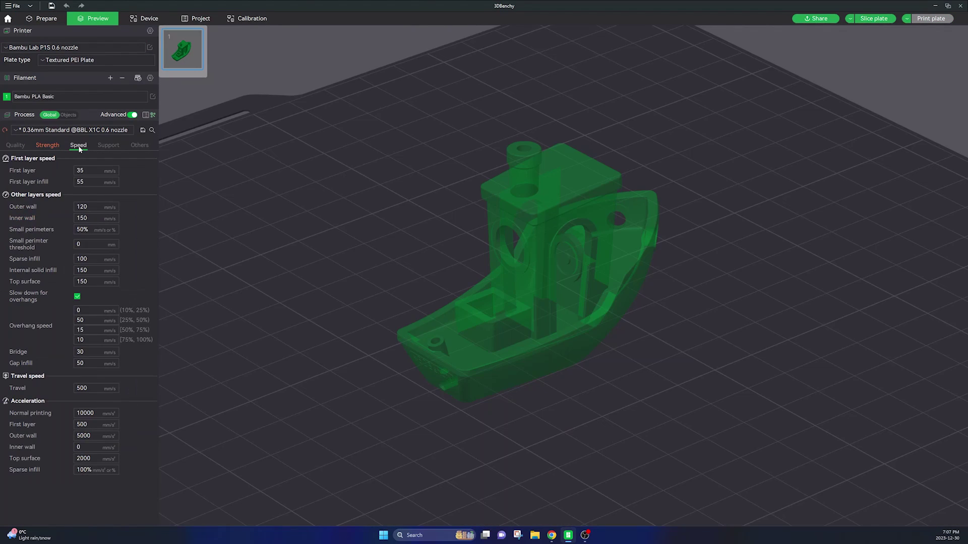
click(96, 206)
click(98, 218)
click(94, 257)
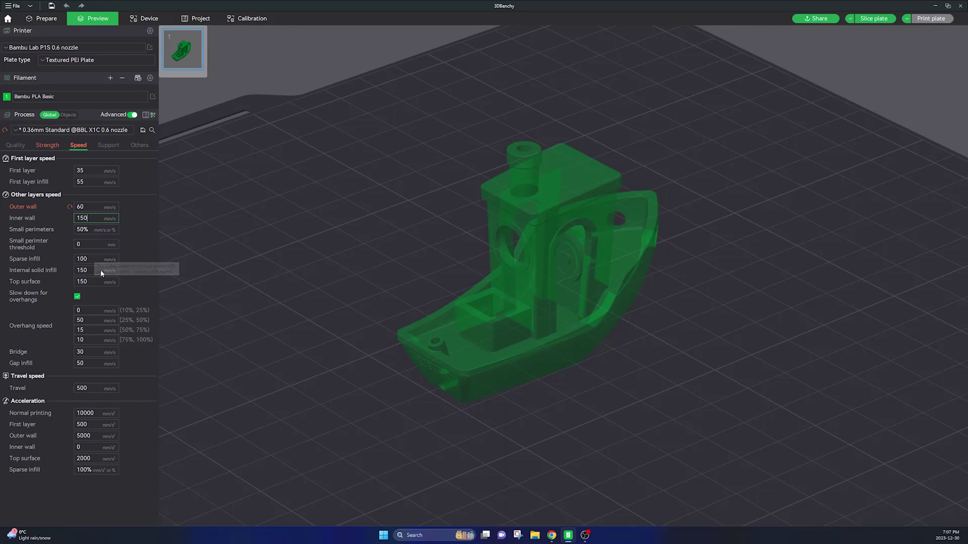
Review the adhesion and other settings, then re-slice the Benchy plate.
click(139, 145)
click(46, 18)
click(98, 19)
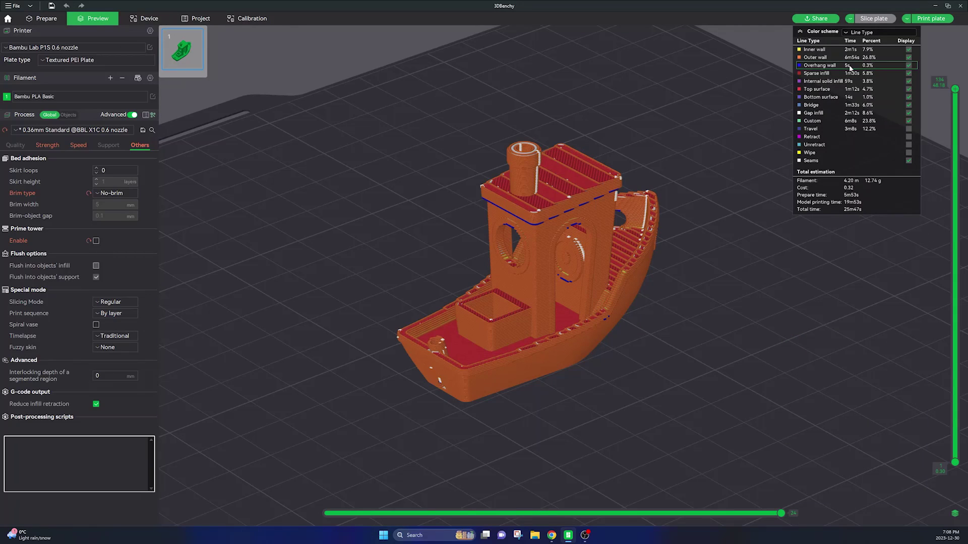
Send the sliced 3DBenchy job to the printer with Timelapse and Enable AMS checked.
click(931, 19)
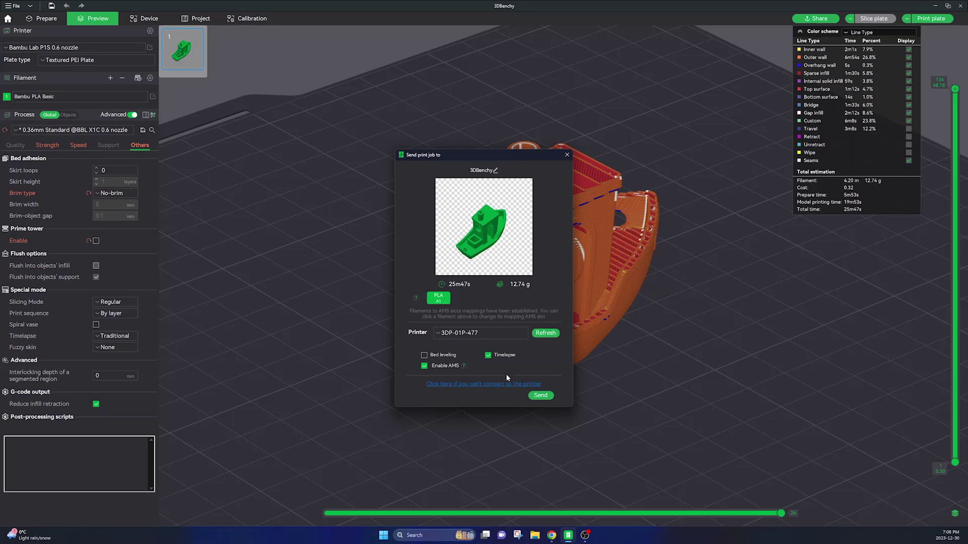
click(540, 395)
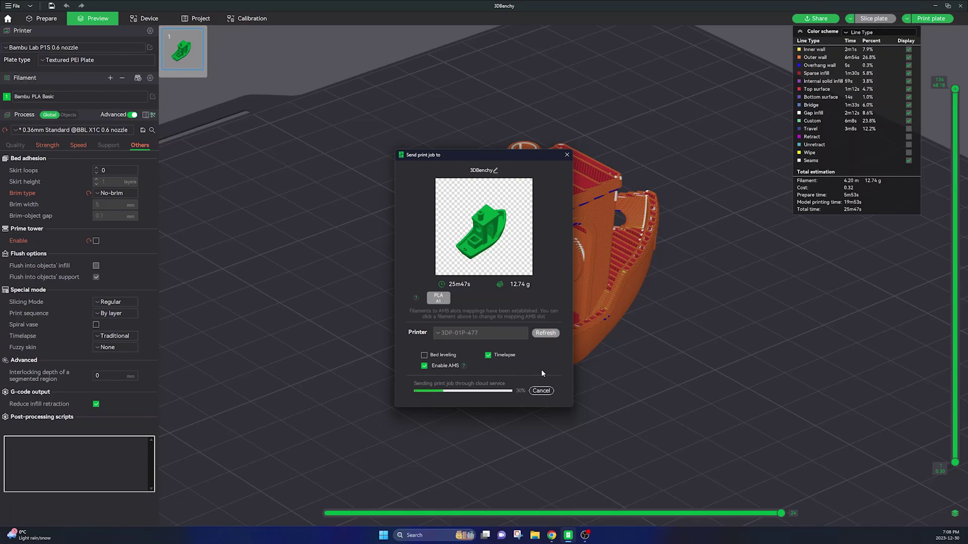